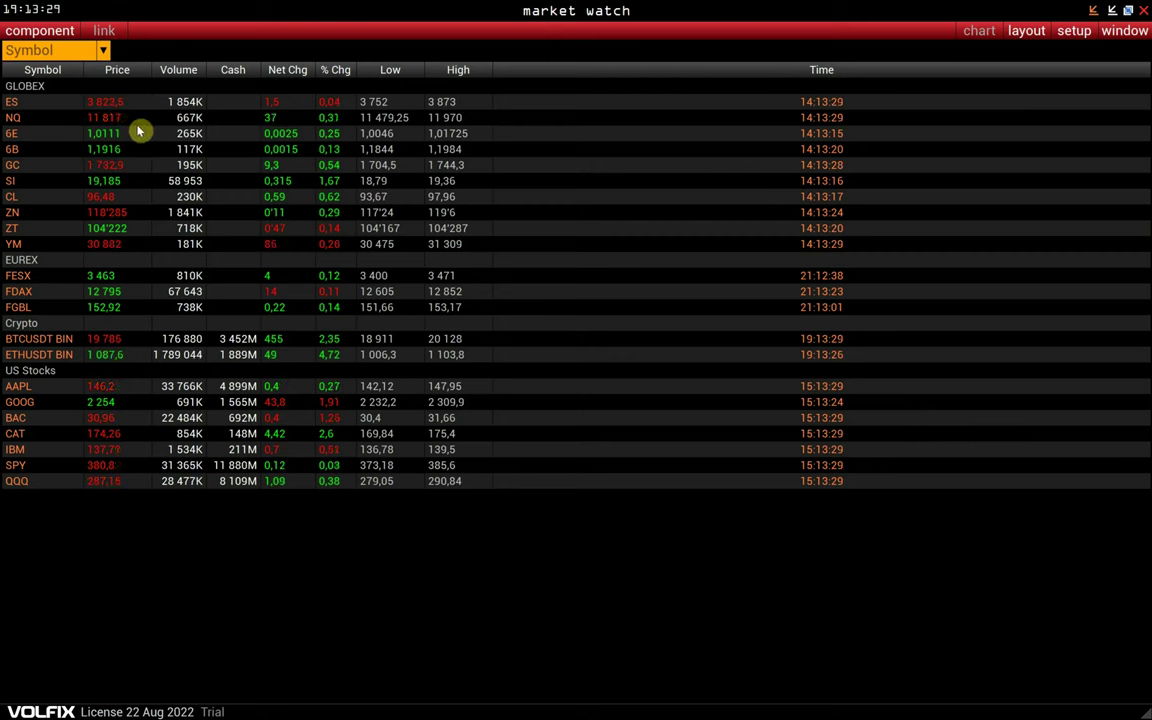
Open a maximized Statistics > Time Sales window and set its symbol to SPY
{"action": "left_click", "coordinate": [38, 30]}
{"action": "mouse_move", "coordinate": [71, 86]}
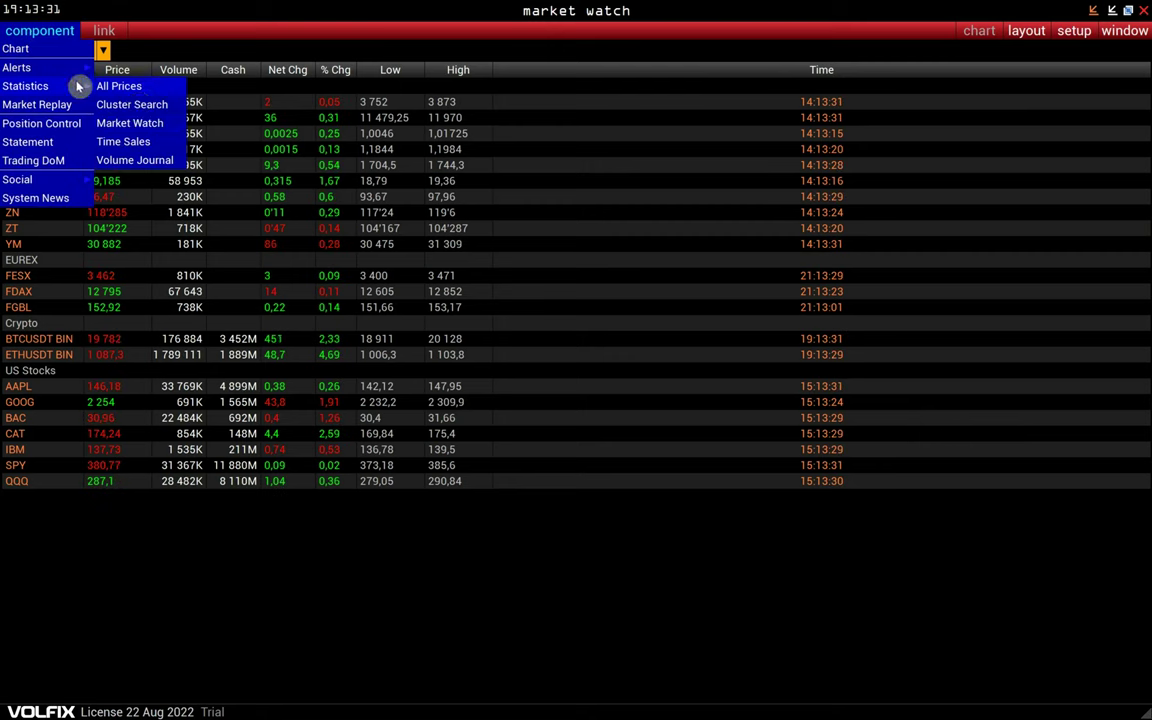
{"action": "left_click", "coordinate": [130, 141]}
{"action": "left_click", "coordinate": [826, 168]}
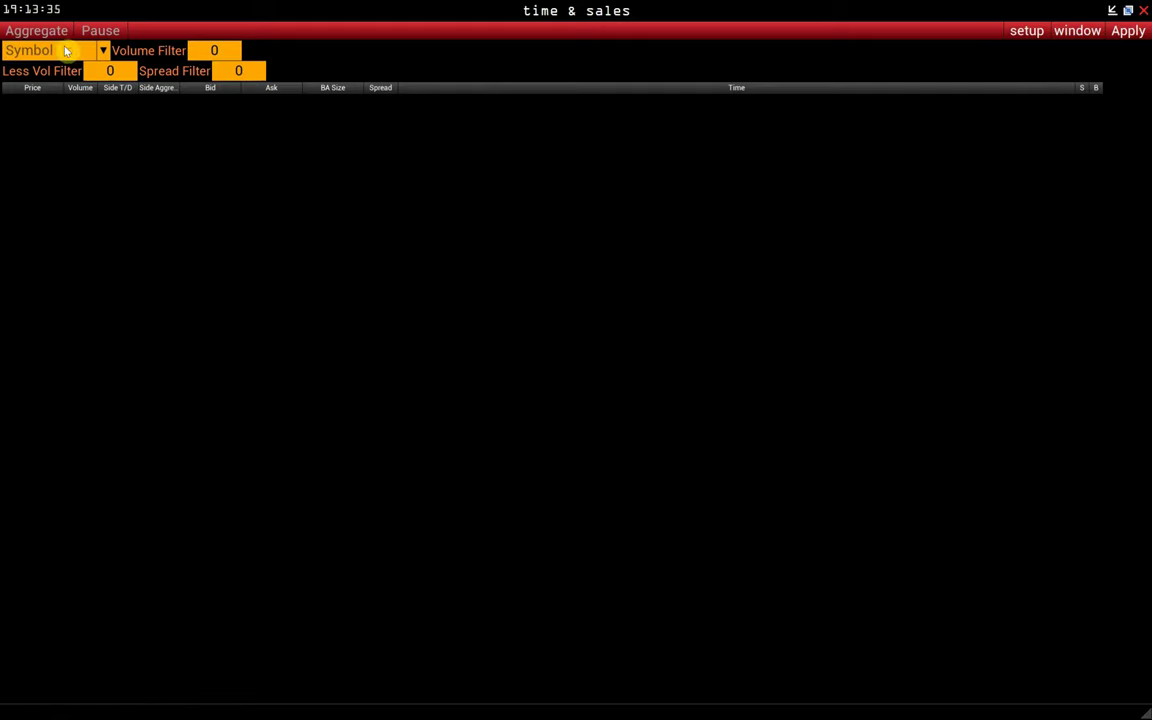
{"action": "type", "text": "spy"}
{"action": "left_click", "coordinate": [51, 69]}
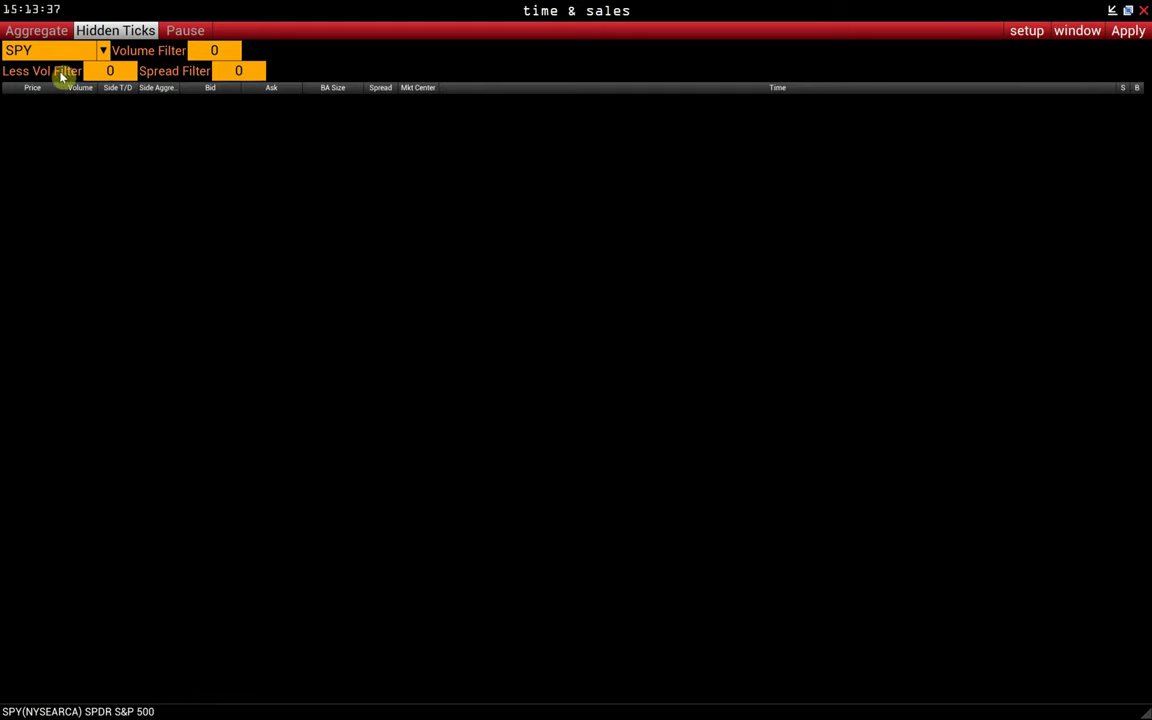
{"action": "left_click", "coordinate": [1124, 33]}
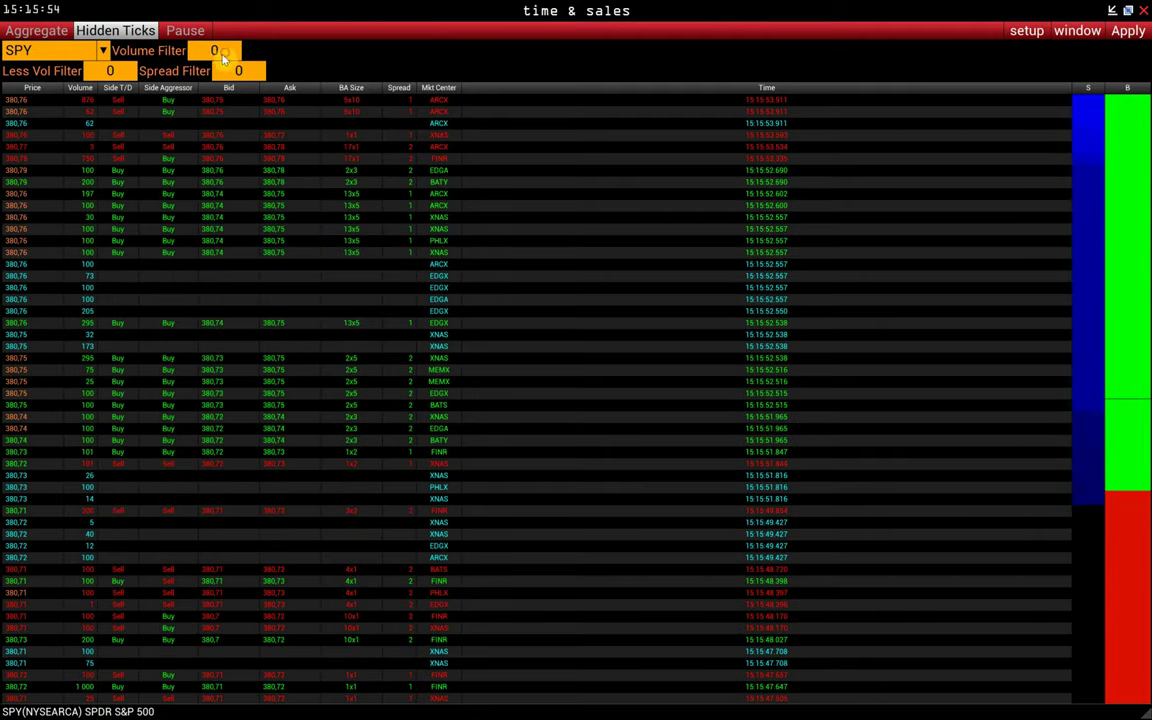
Apply a Volume Filter of 1000 and a Less Vol Filter of 5000 to the SPY trades
{"action": "type", "text": "1000"}
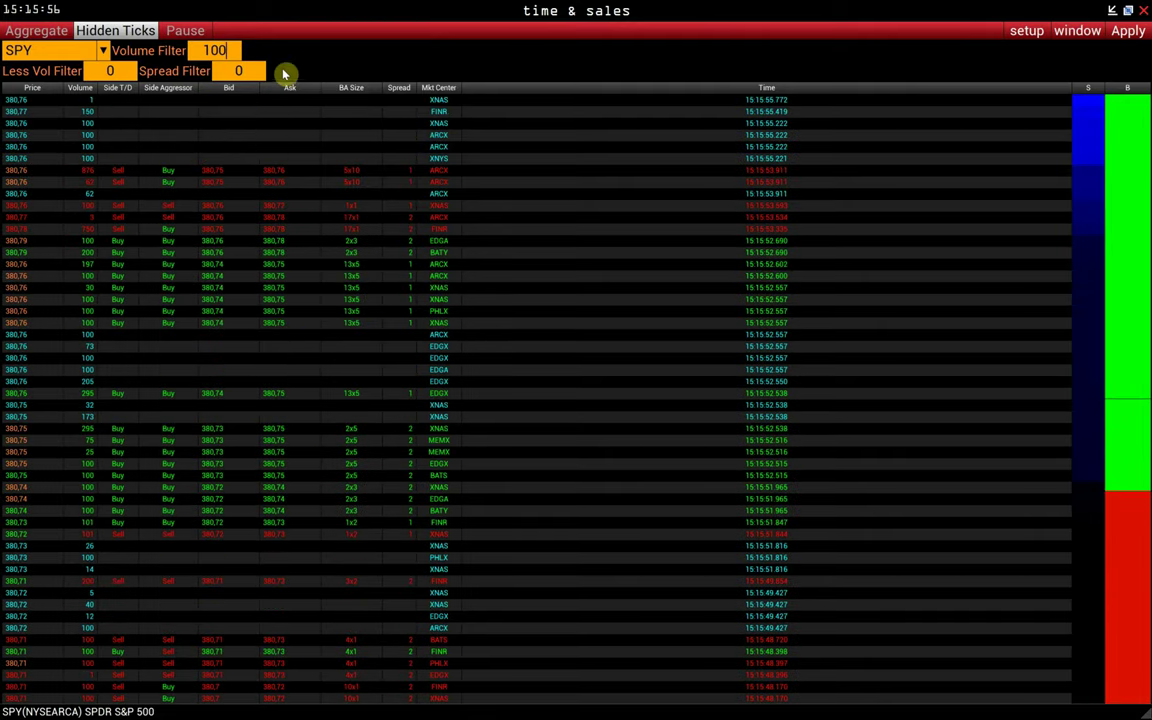
{"action": "left_click", "coordinate": [1125, 31]}
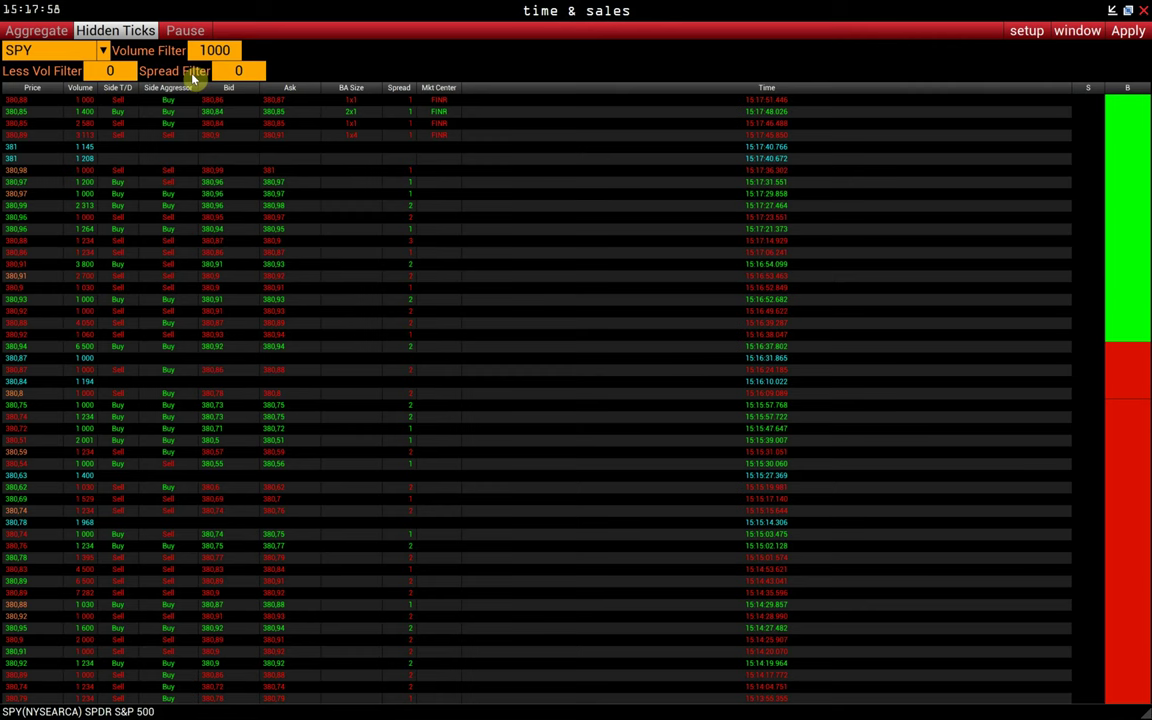
{"action": "left_click", "coordinate": [110, 71]}
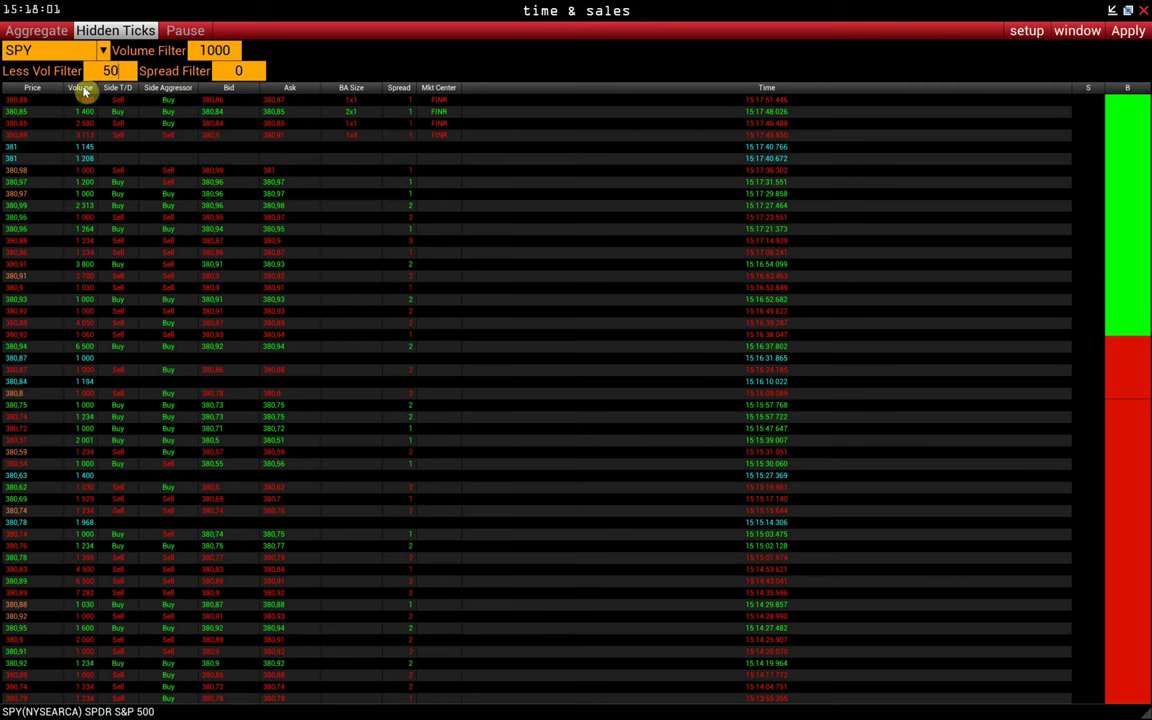
{"action": "type", "text": "5000"}
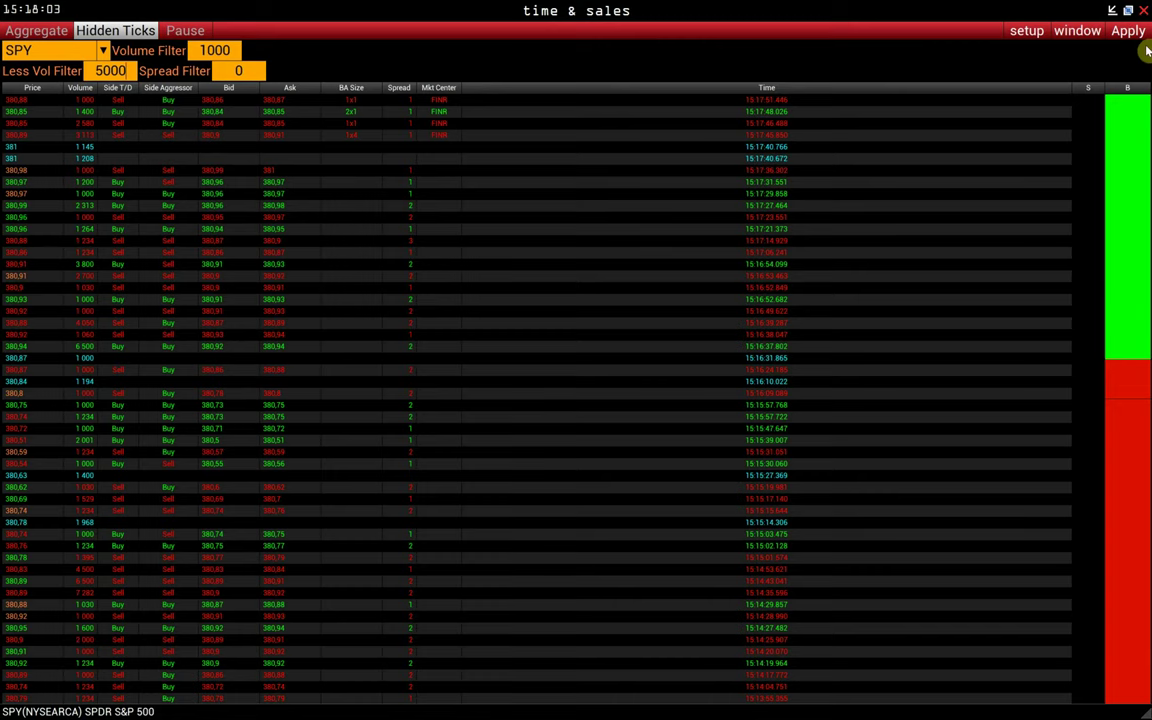
{"action": "left_click", "coordinate": [1133, 31]}
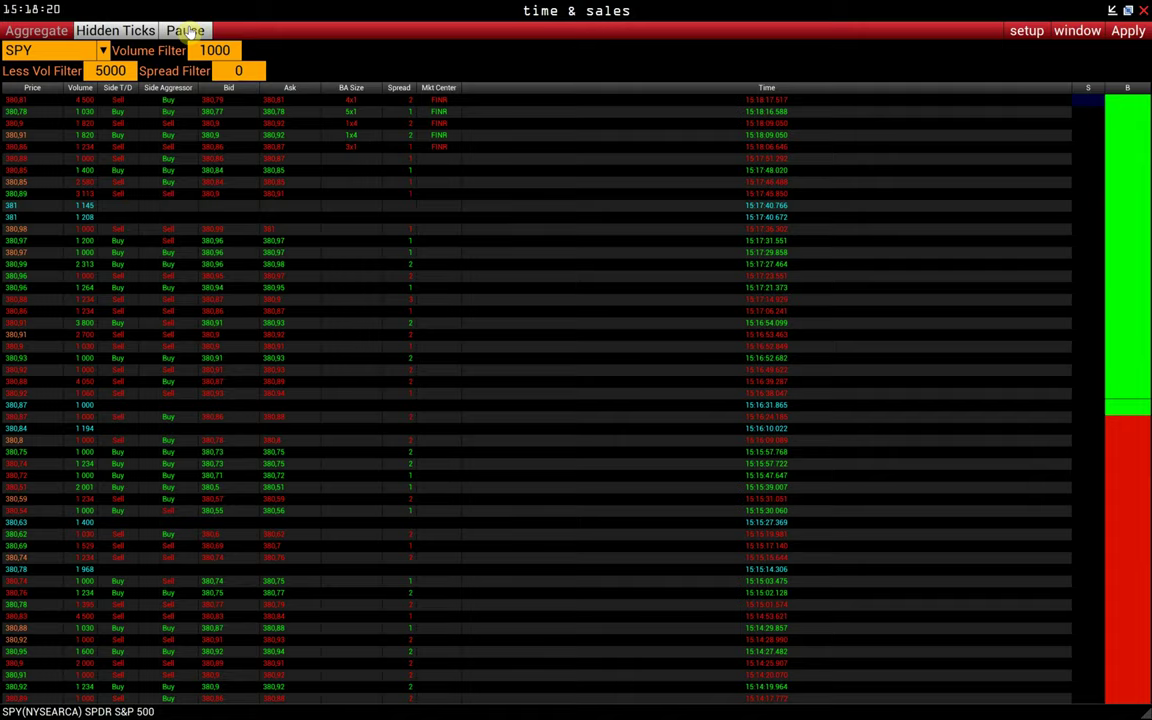
{"action": "scroll", "coordinate": [546, 276], "scroll_direction": "down", "scroll_amount": 15}
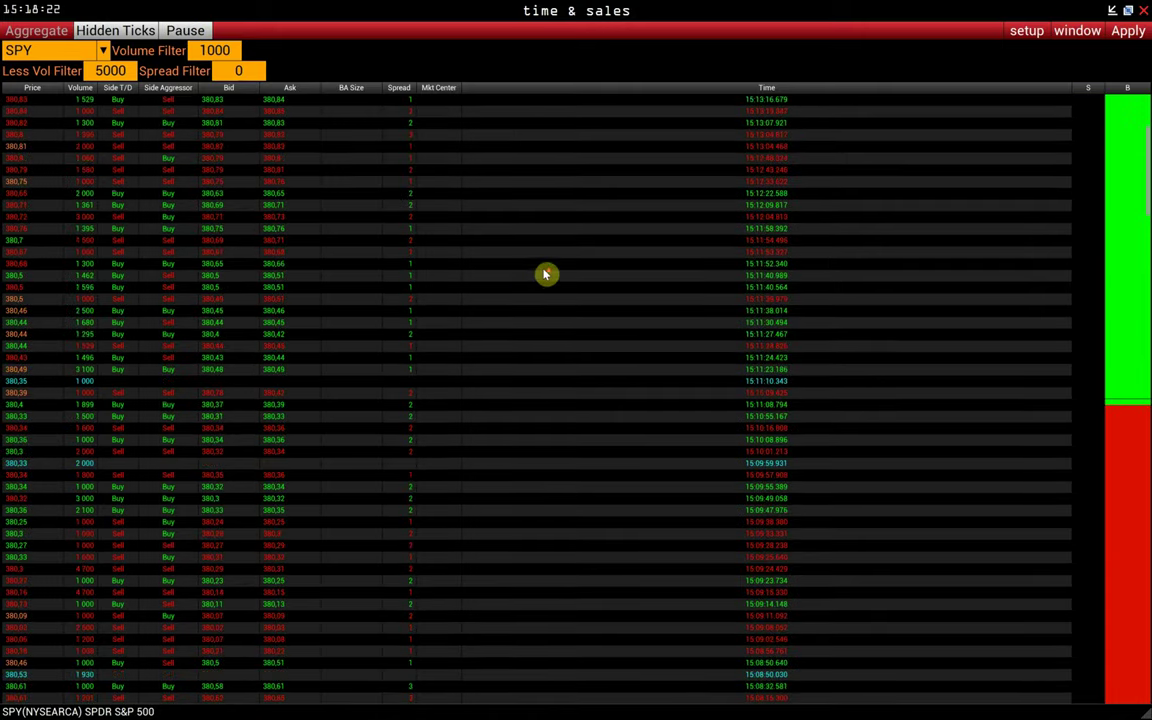
{"action": "scroll", "coordinate": [546, 276], "scroll_direction": "up", "scroll_amount": 15}
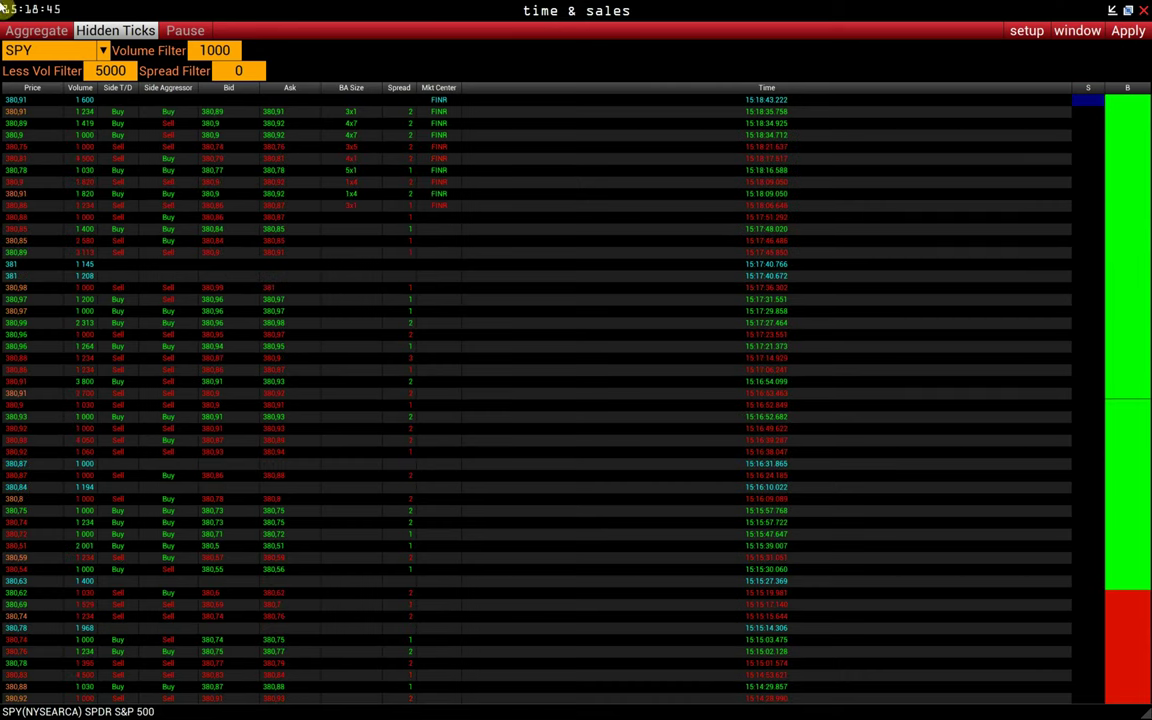
Switch to the Aggregate view and apply it, leaving Merge by set to price
{"action": "left_click", "coordinate": [48, 36]}
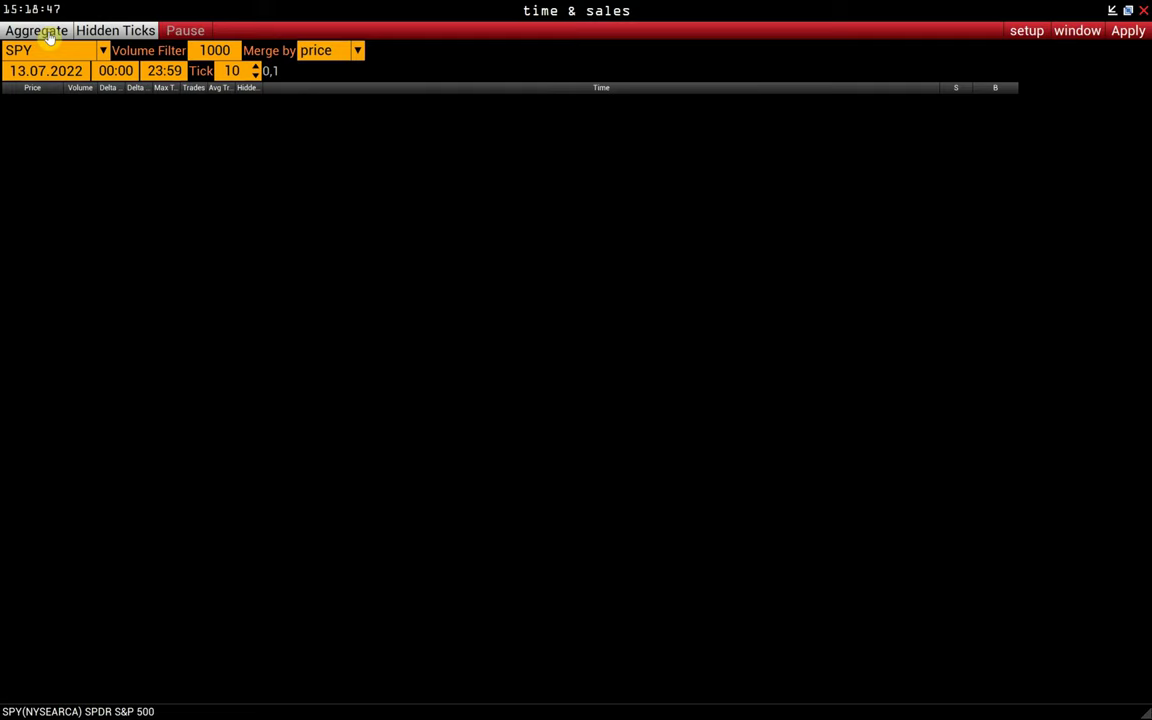
{"action": "left_click", "coordinate": [1127, 31]}
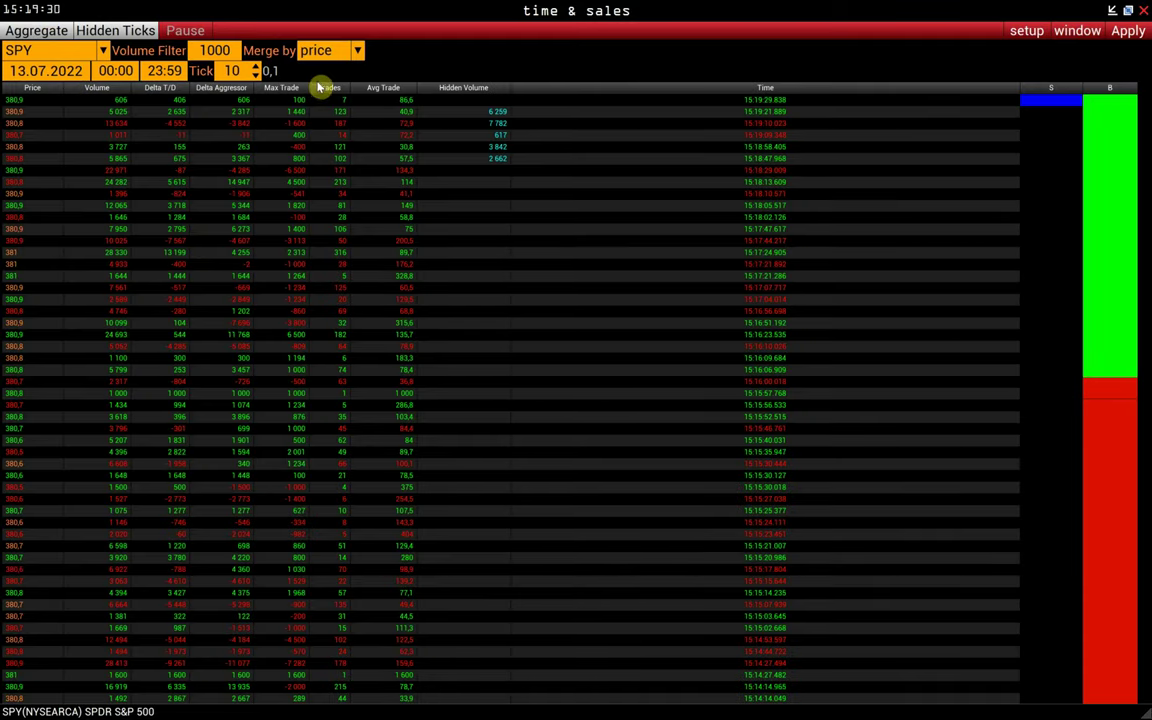
{"action": "left_click", "coordinate": [315, 50]}
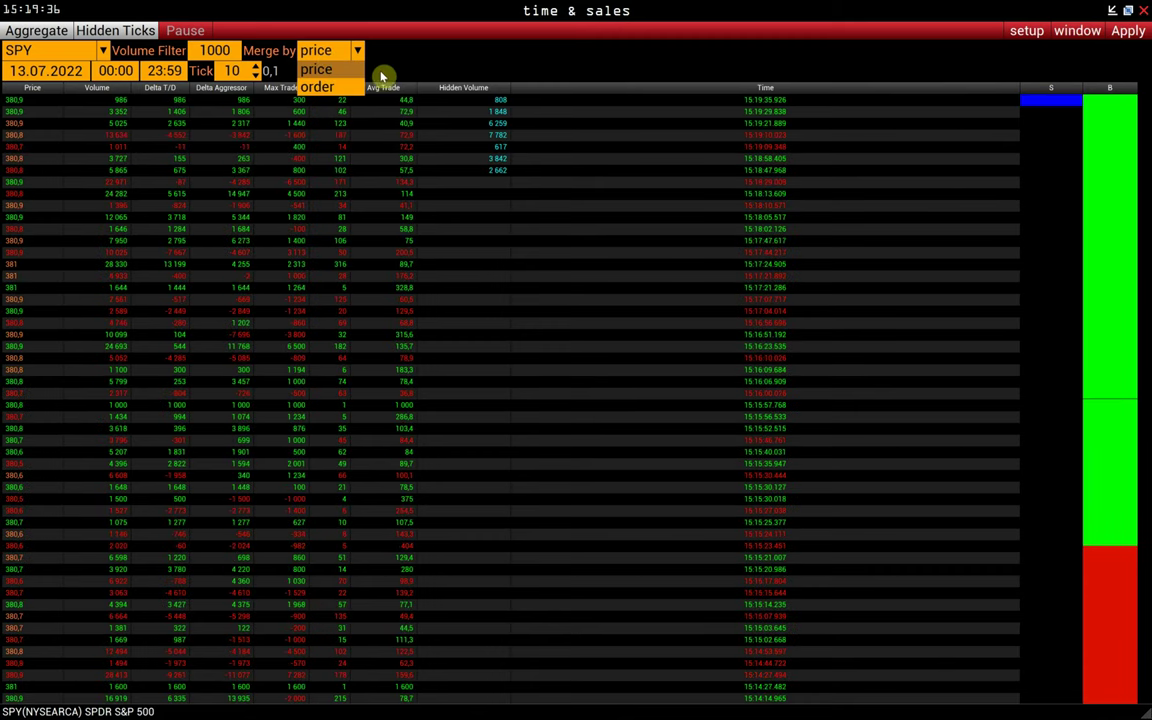
{"action": "left_click", "coordinate": [435, 67]}
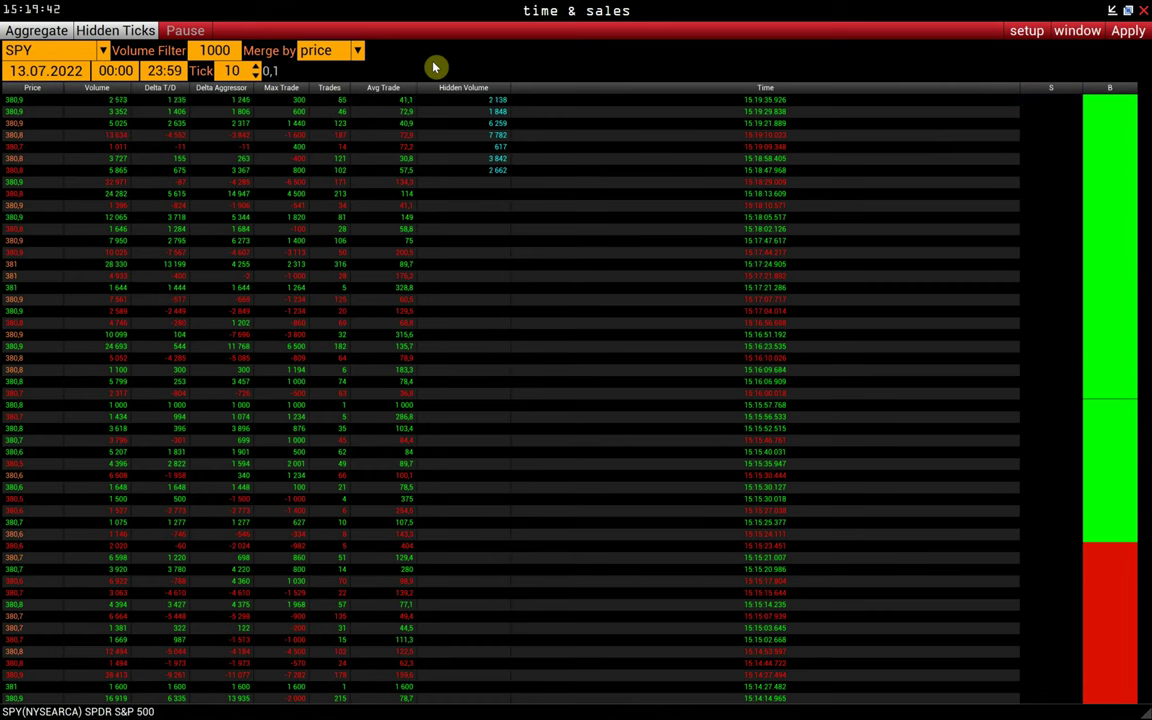
Change Merge by from price to order and apply
{"action": "left_click", "coordinate": [312, 51]}
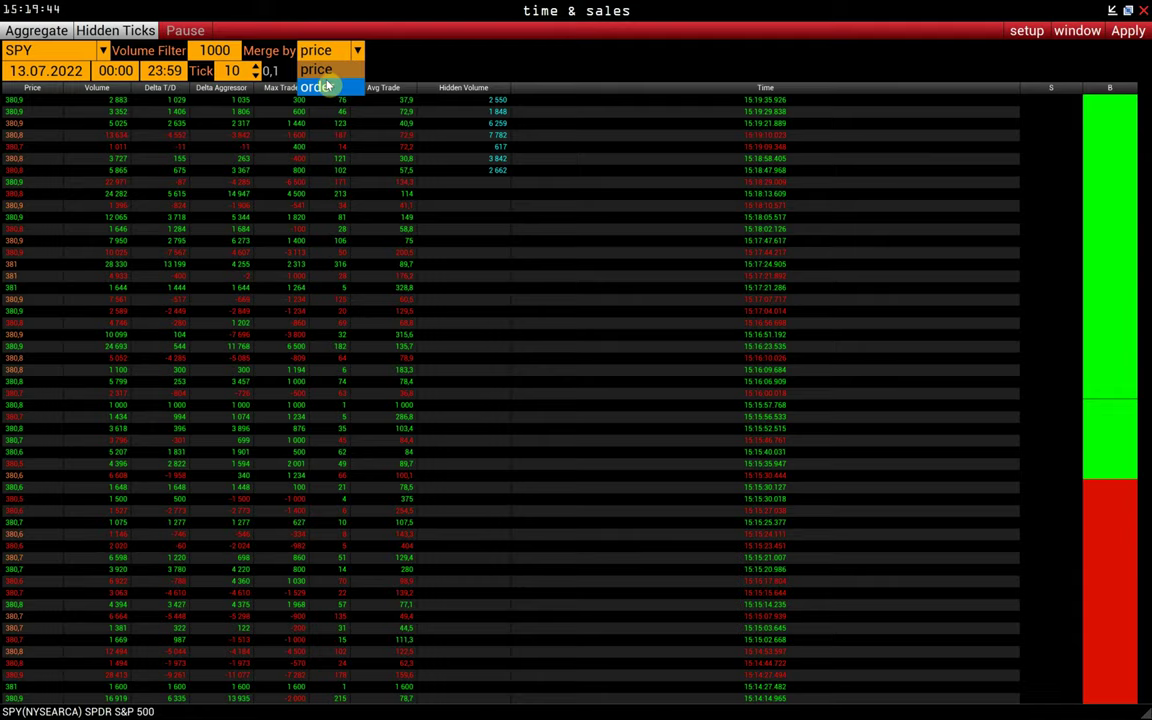
{"action": "left_click", "coordinate": [318, 87]}
{"action": "left_click", "coordinate": [1124, 31]}
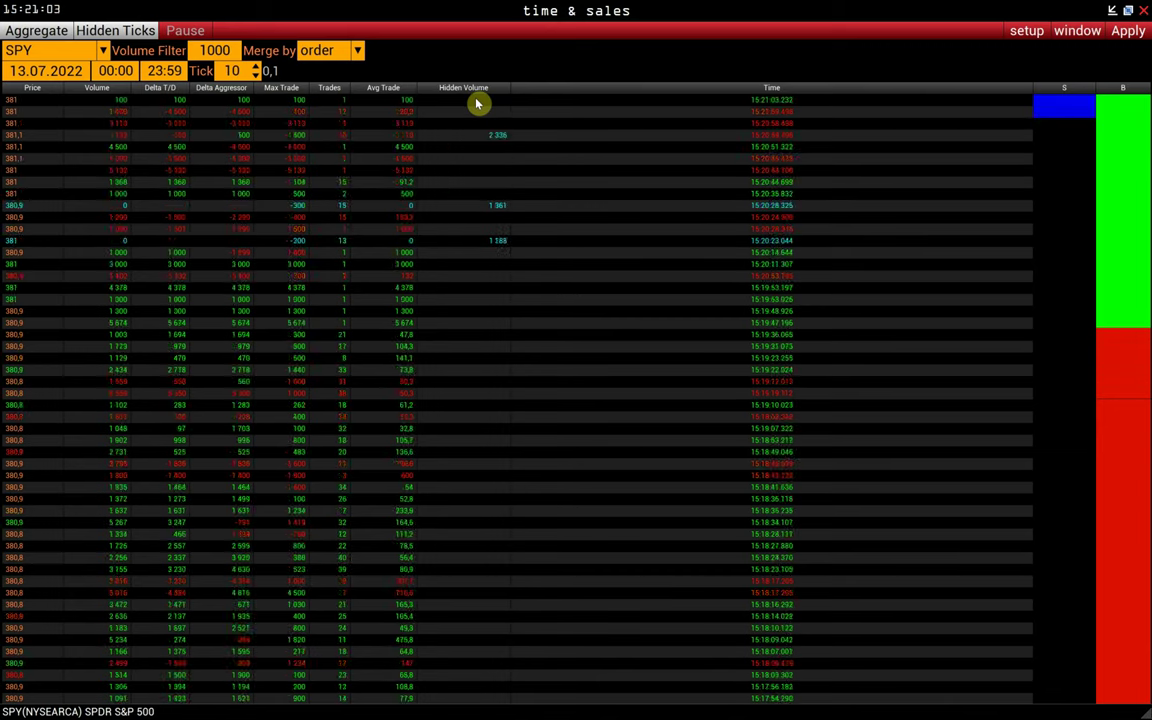
Open the setup Limit > Volume settings and enter 5000 as the limit value
{"action": "left_click", "coordinate": [1027, 31]}
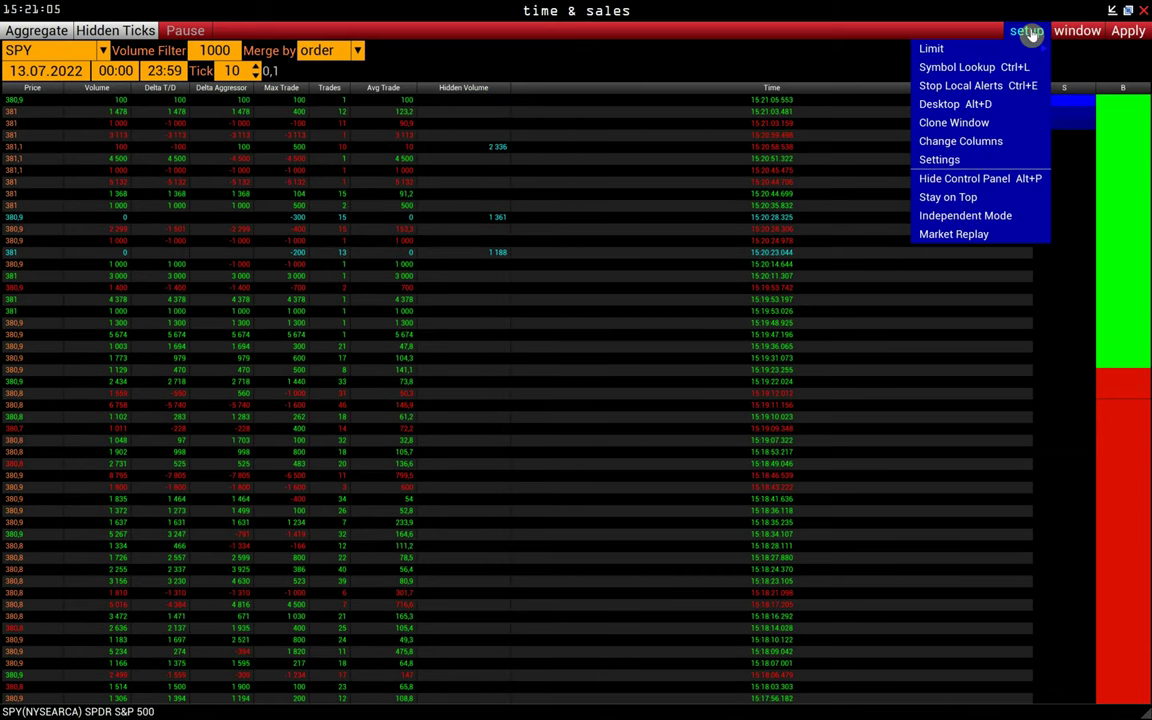
{"action": "mouse_move", "coordinate": [1031, 51]}
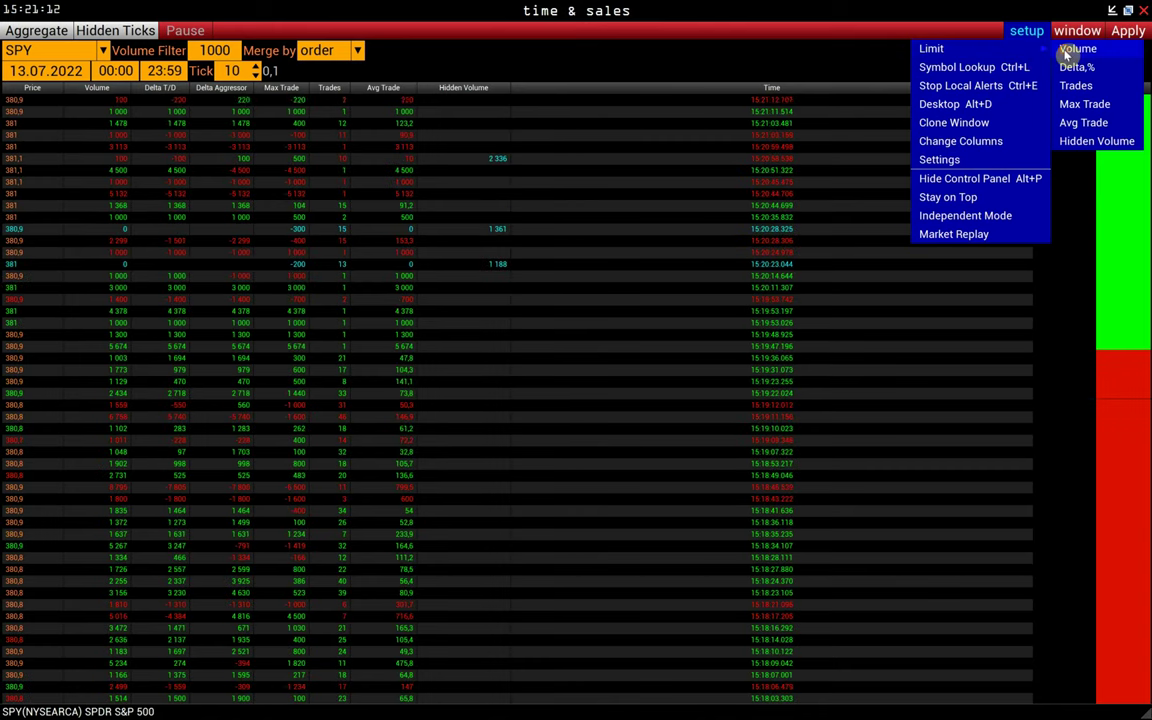
{"action": "left_click", "coordinate": [1067, 55]}
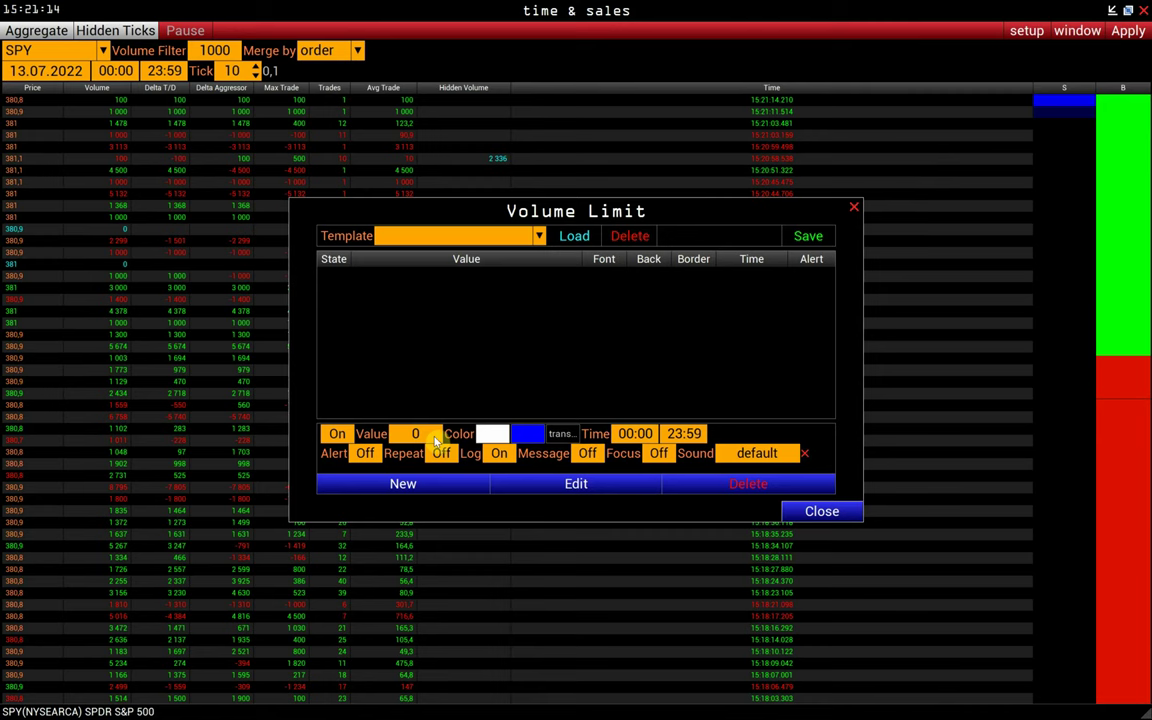
{"action": "left_click", "coordinate": [368, 436]}
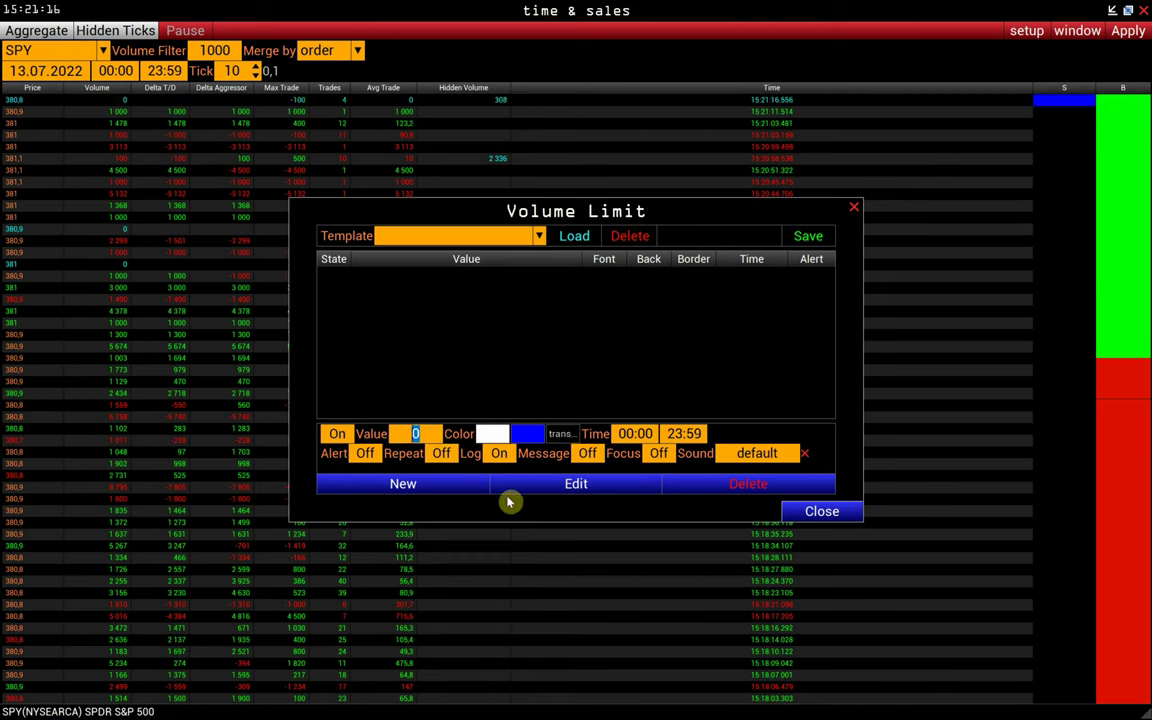
{"action": "type", "text": "5000"}
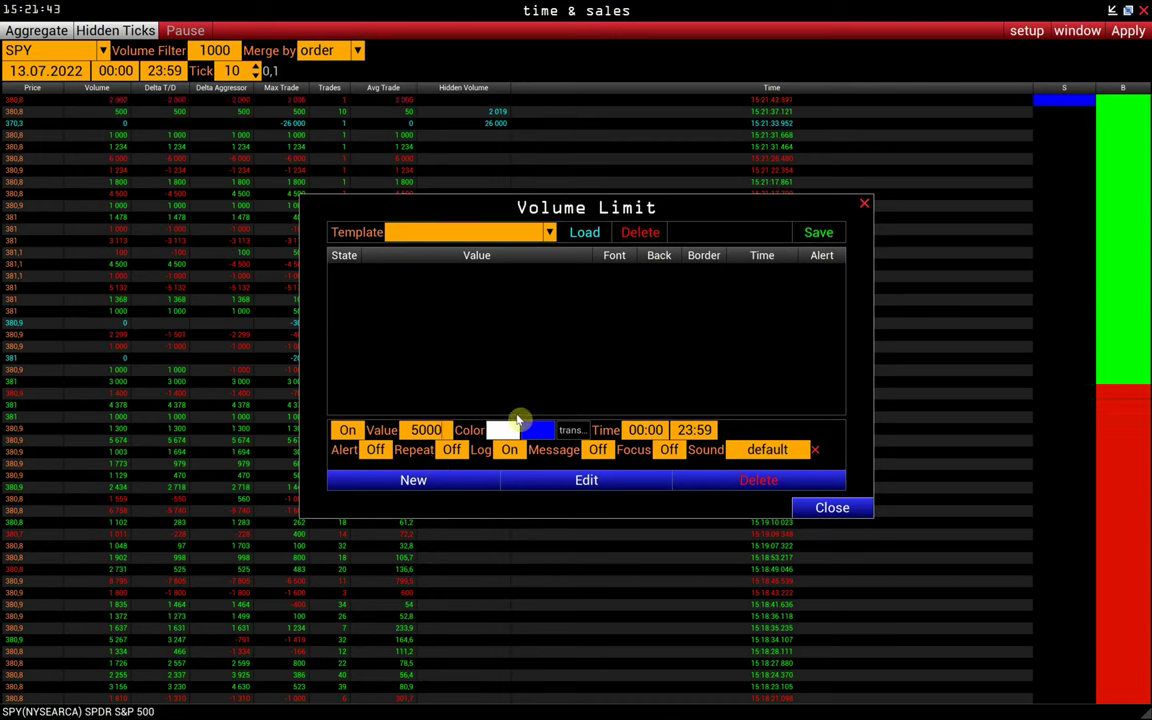
Close the Volume Limit dialog and reopen it from setup
{"action": "left_click", "coordinate": [864, 204]}
{"action": "left_click", "coordinate": [1025, 30]}
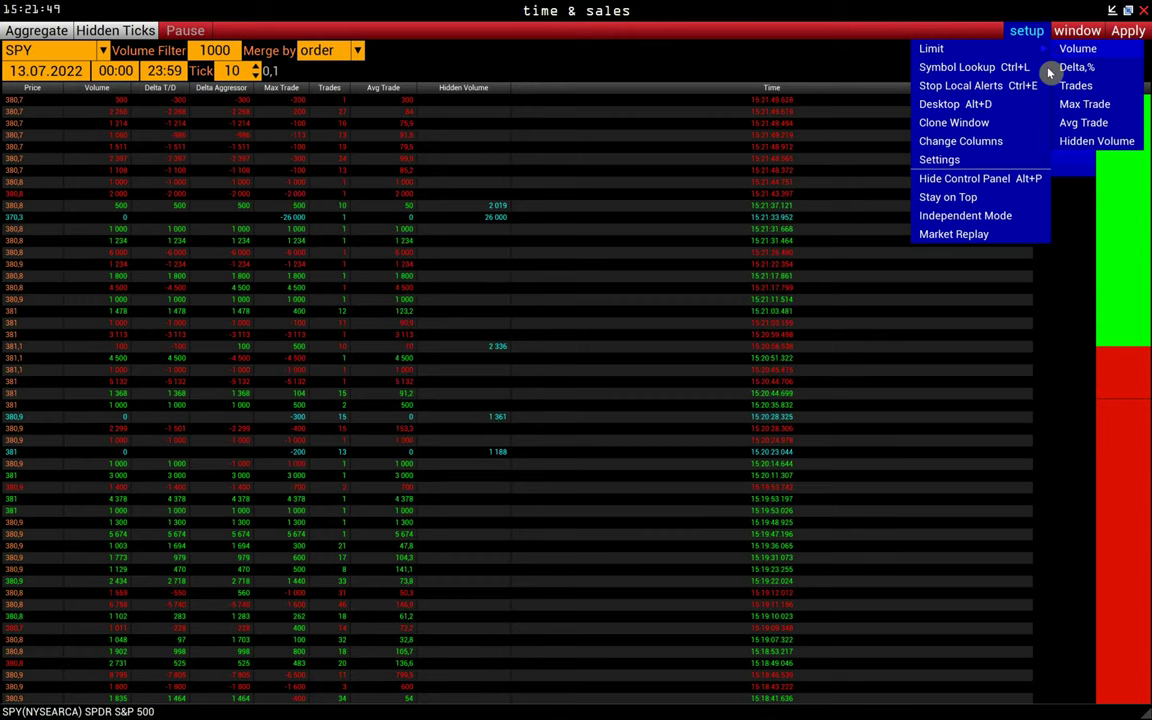
{"action": "left_click", "coordinate": [1072, 47]}
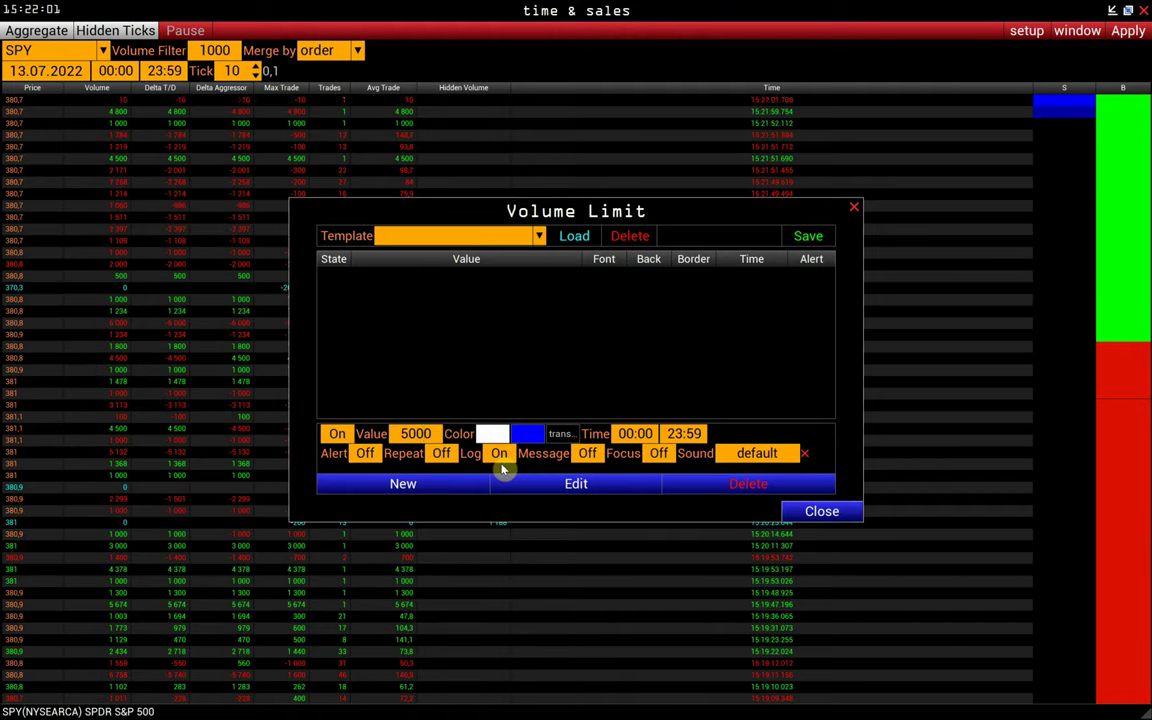
{"action": "key", "text": "alt+Tab"}
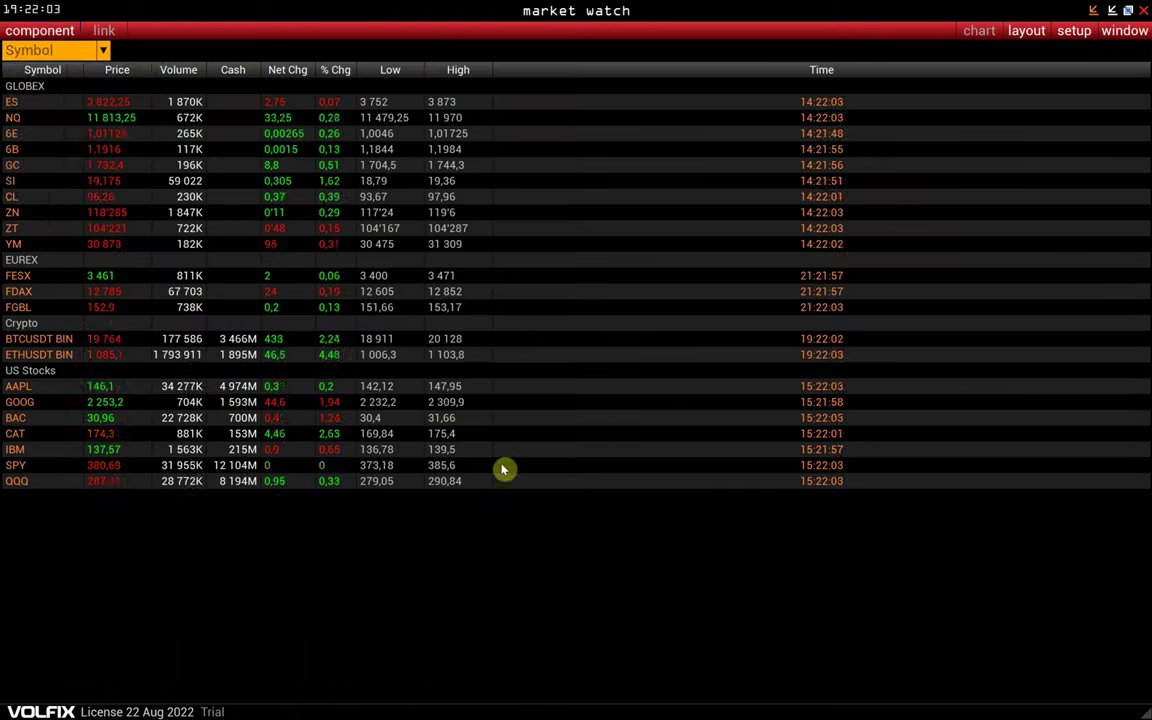
{"action": "left_click", "coordinate": [42, 31]}
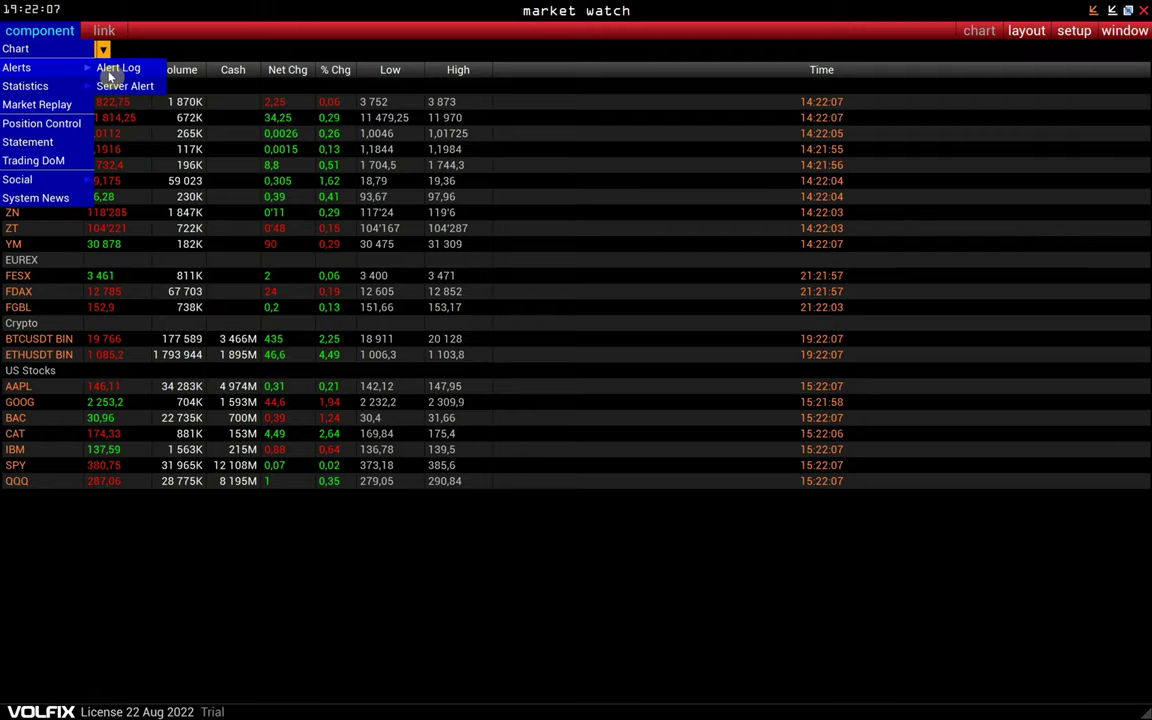
{"action": "left_click", "coordinate": [112, 74]}
{"action": "left_click", "coordinate": [728, 144]}
{"action": "key", "text": "alt+Tab"}
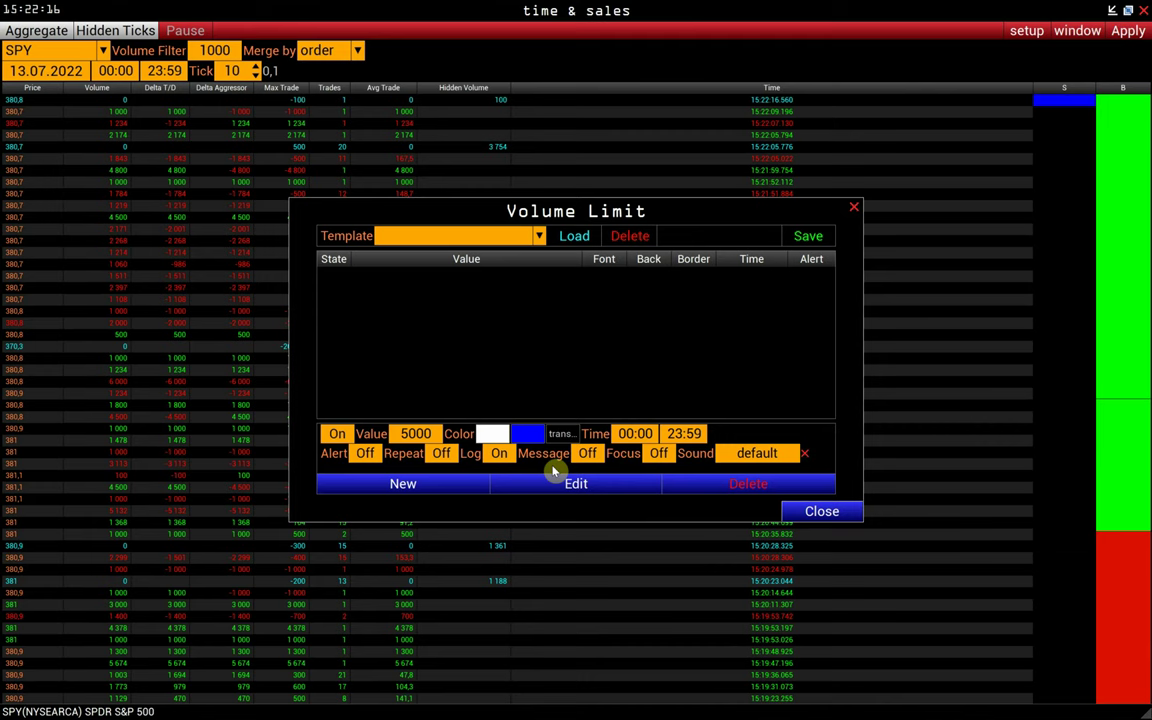
Turn Focus on, add the 5000 volume limit with New, and close the dialog
{"action": "left_click", "coordinate": [659, 453]}
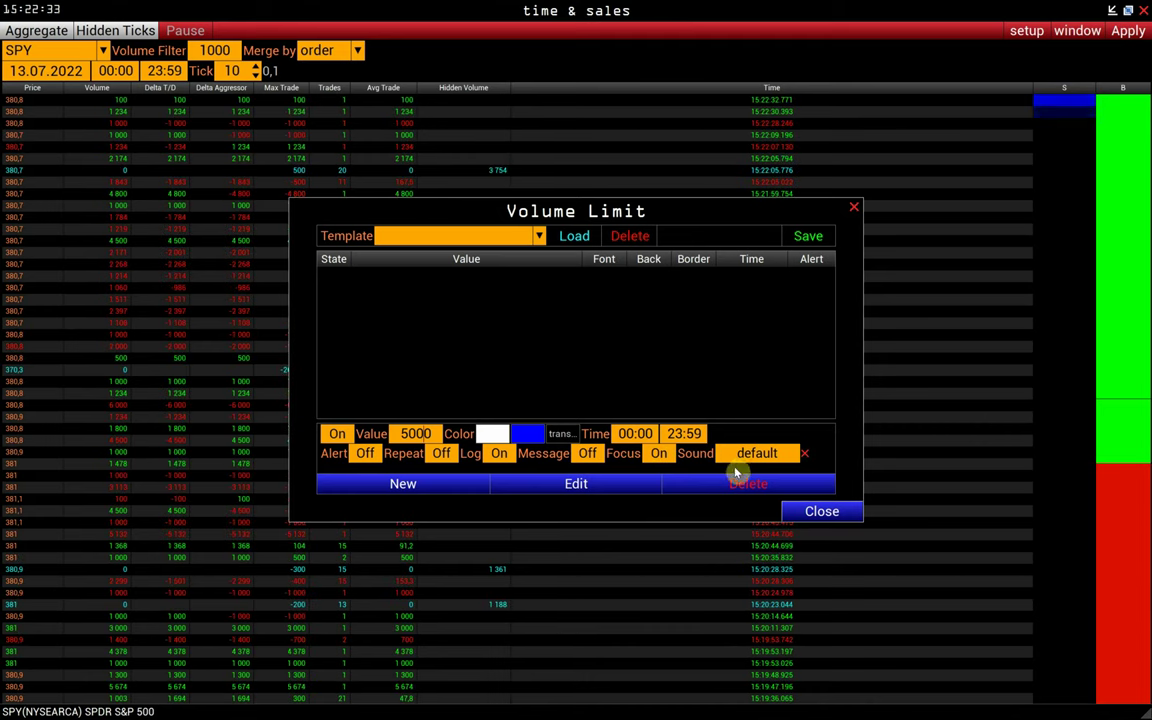
{"action": "left_click", "coordinate": [440, 486]}
{"action": "left_click", "coordinate": [831, 512]}
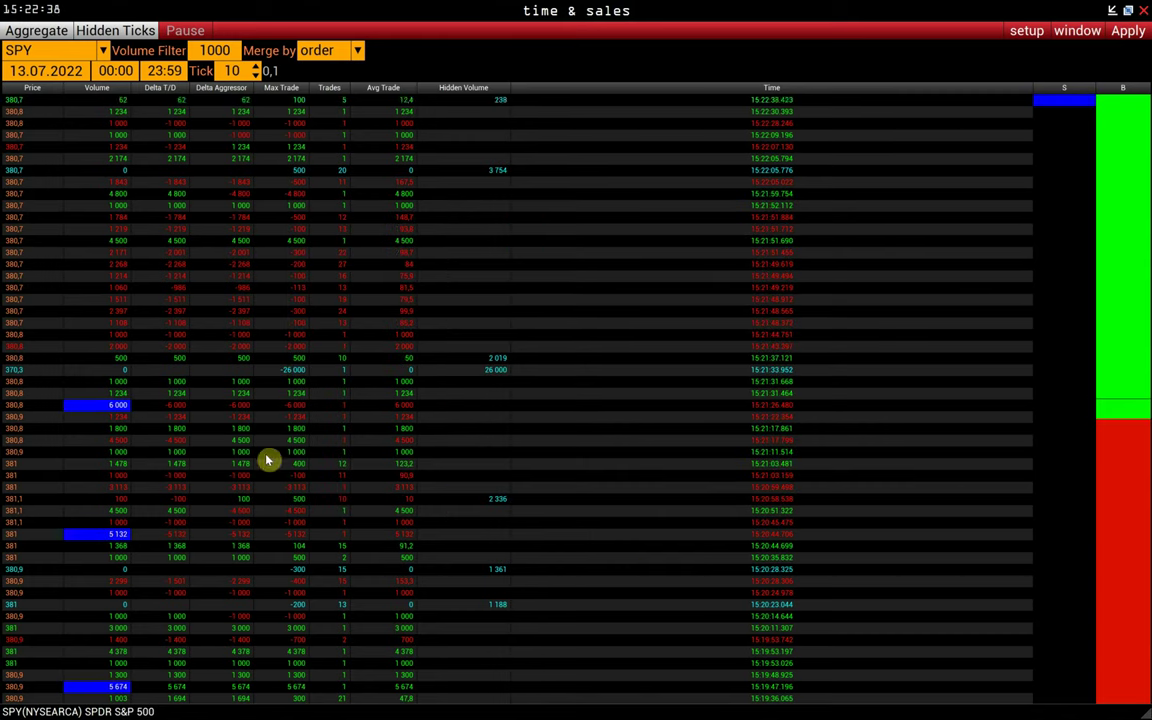
{"action": "left_click", "coordinate": [1015, 31]}
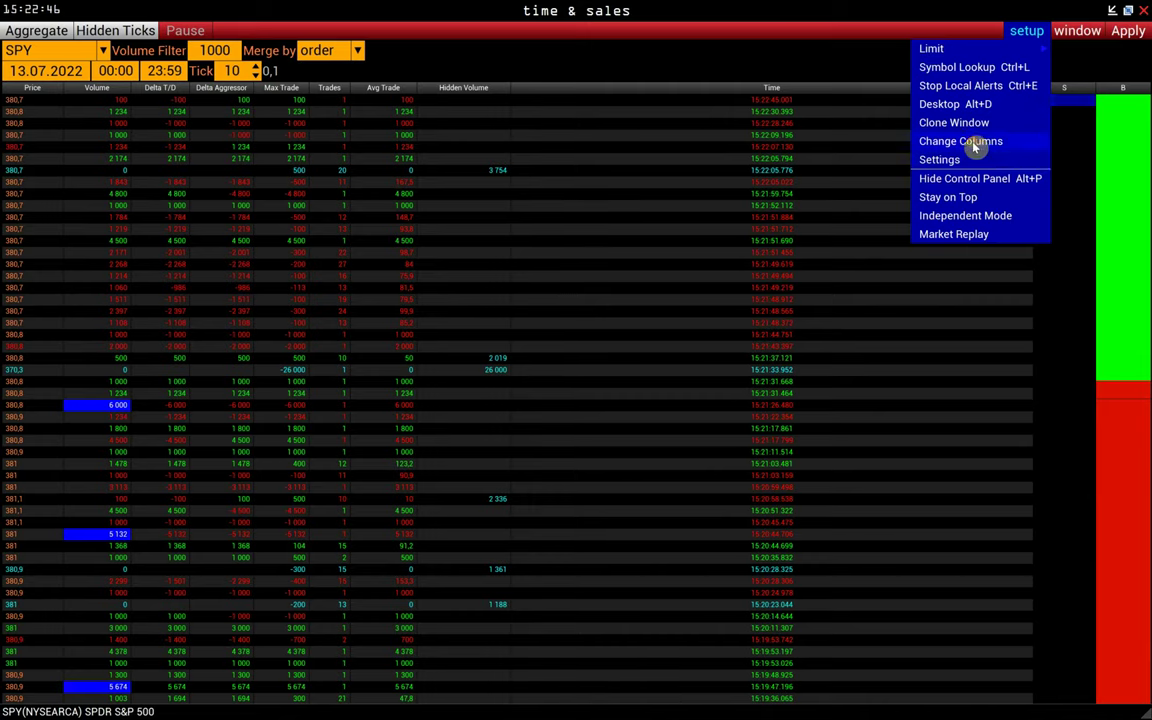
{"action": "left_click", "coordinate": [975, 147]}
{"action": "left_click", "coordinate": [718, 171]}
{"action": "left_click", "coordinate": [1020, 31]}
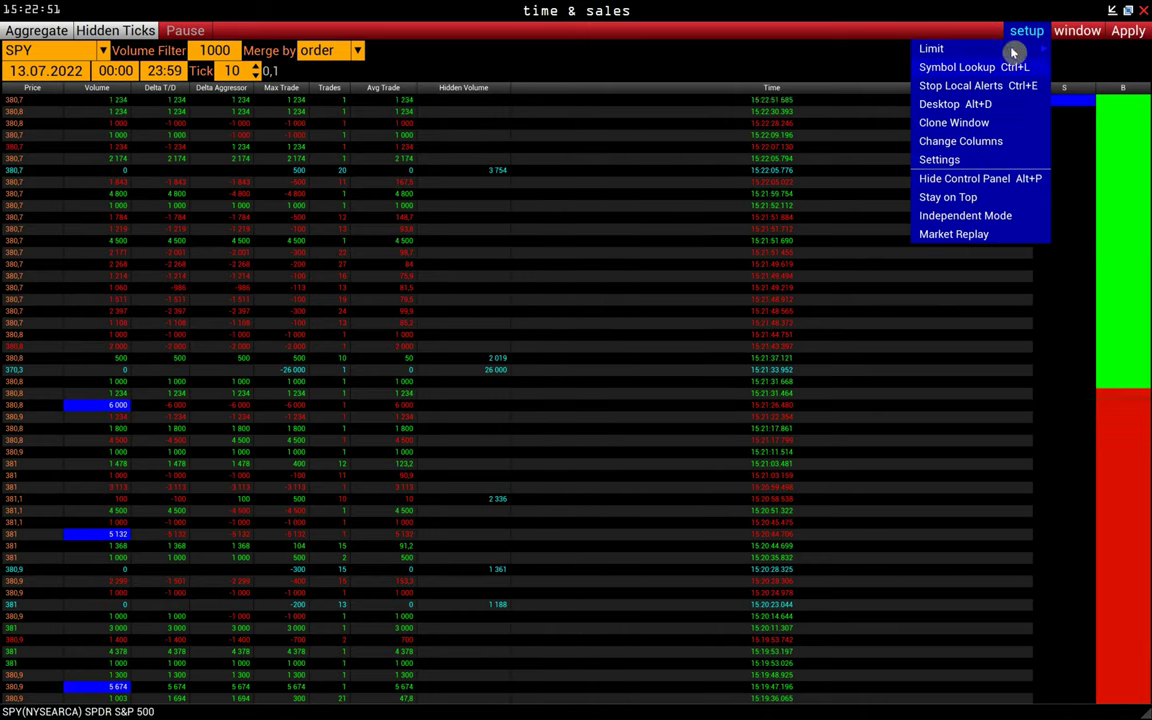
{"action": "left_click", "coordinate": [945, 161]}
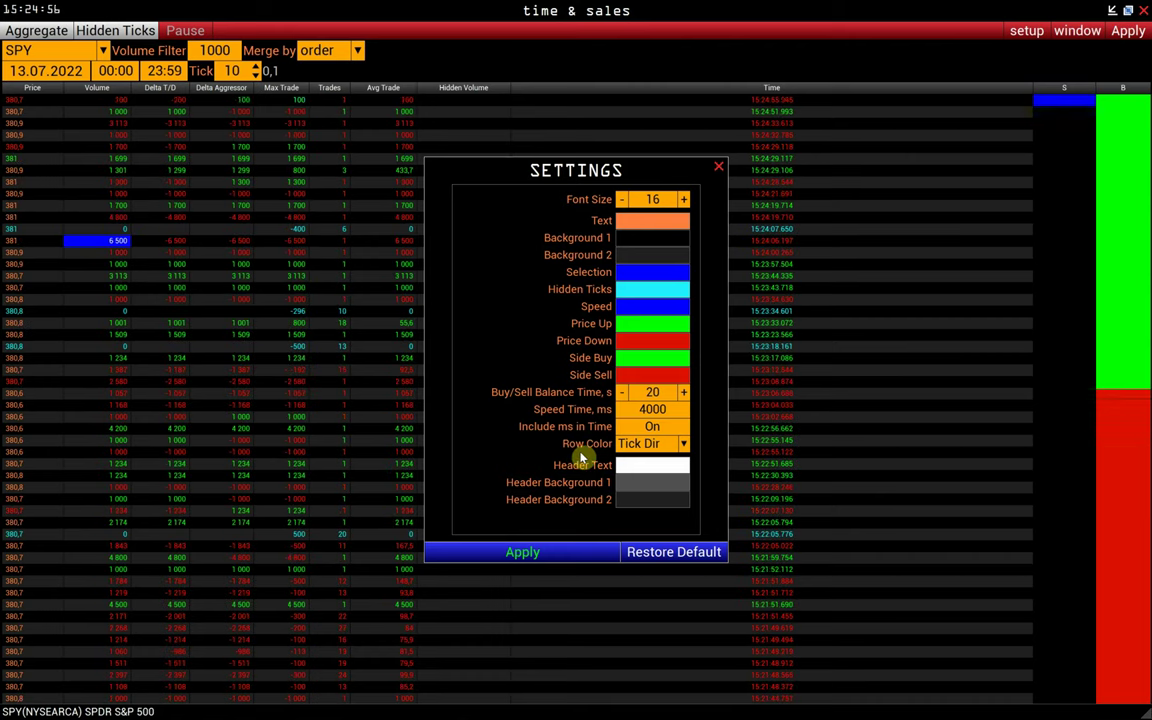
{"action": "left_click", "coordinate": [636, 447]}
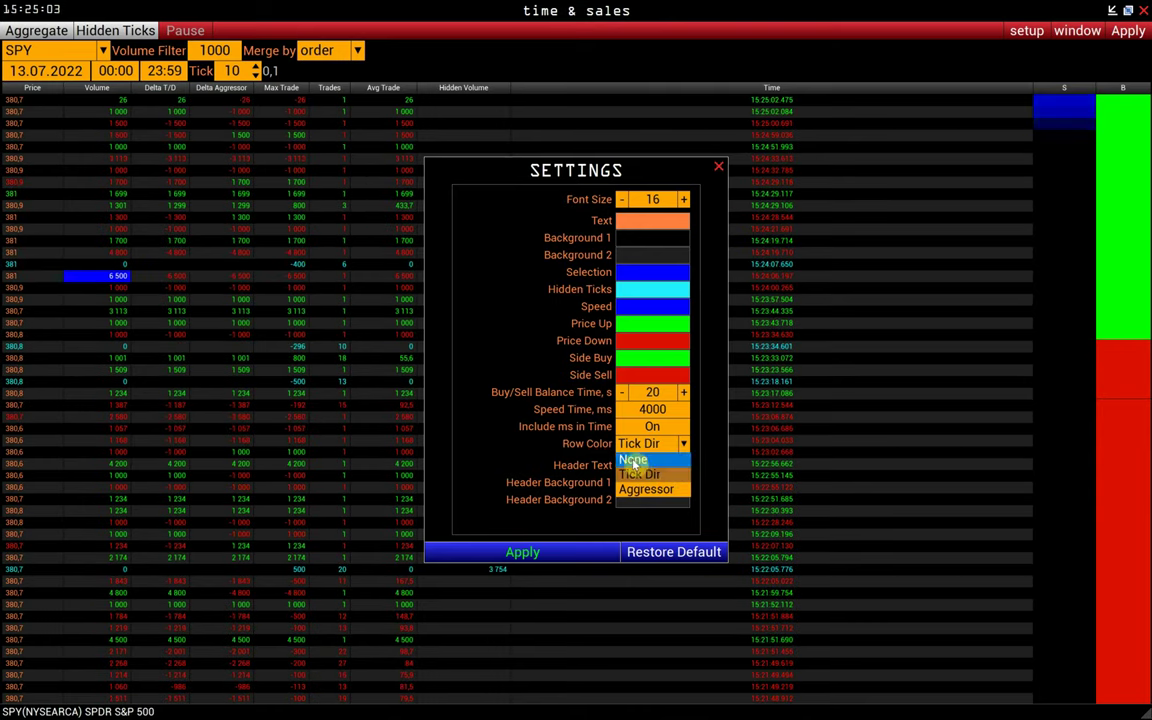
{"action": "left_click", "coordinate": [660, 455]}
{"action": "left_click", "coordinate": [718, 166]}
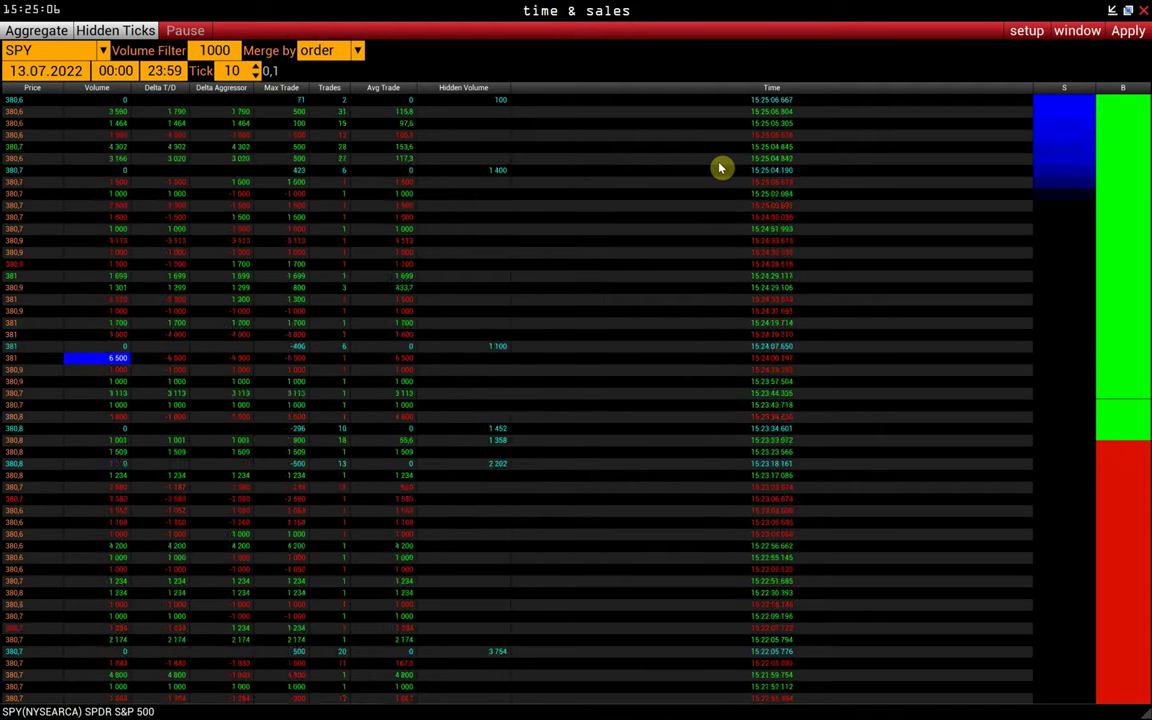